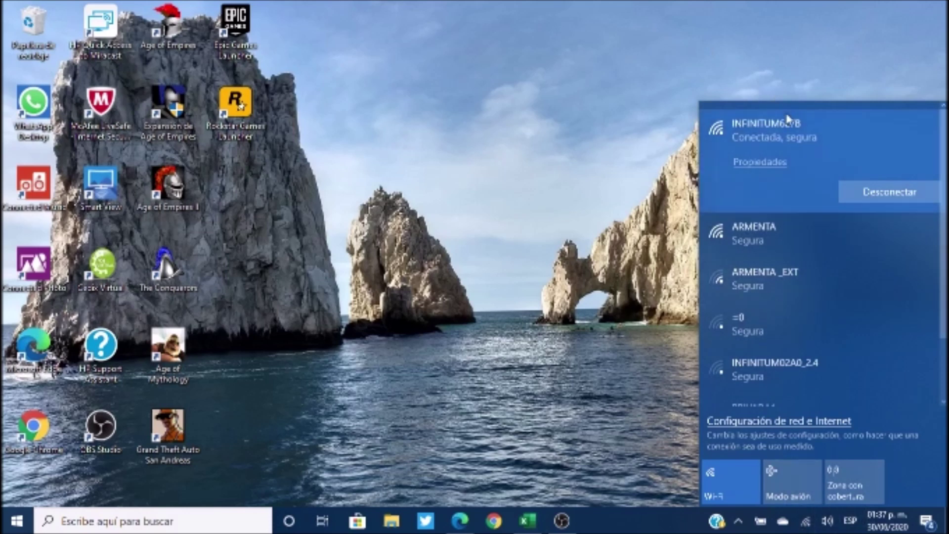
Open the router's login page at 192.168.1.254 in Microsoft Edge.
click(613, 272)
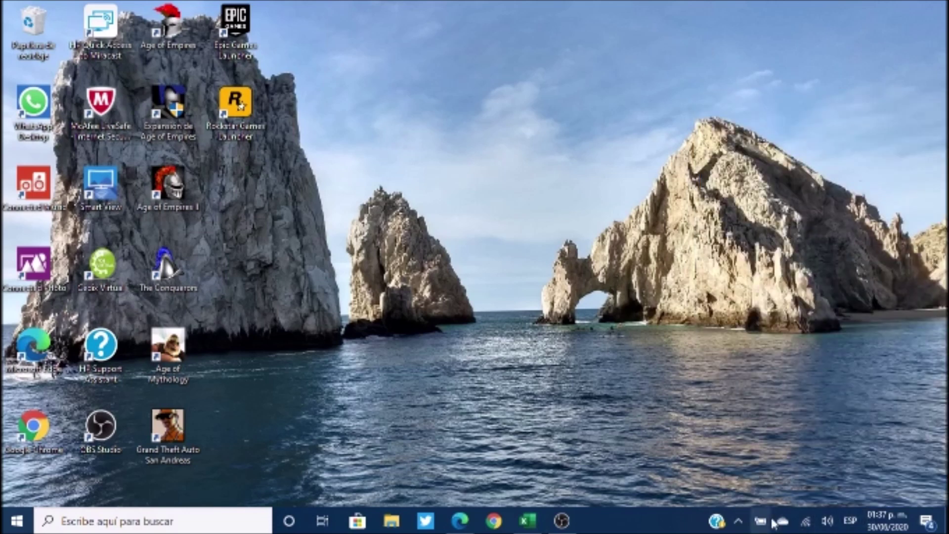
click(459, 520)
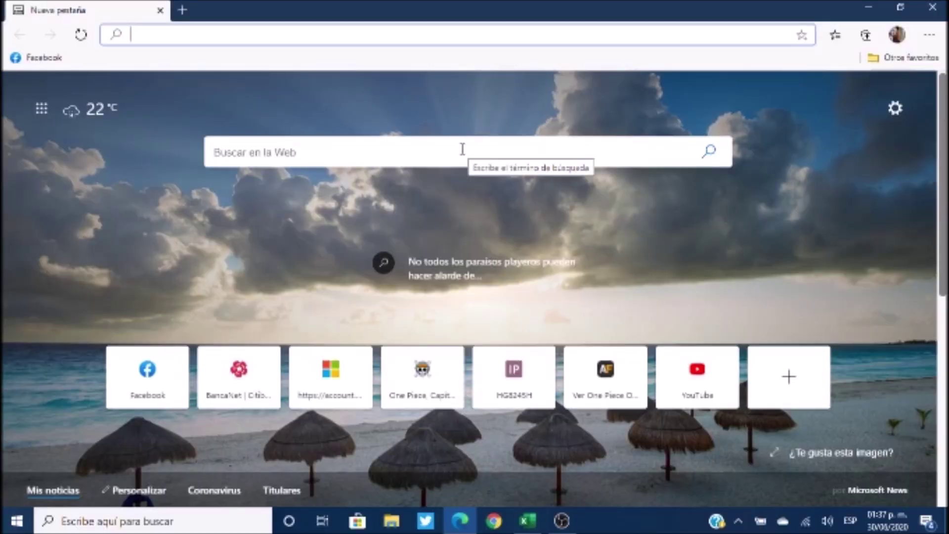
text(192.168.1.254)
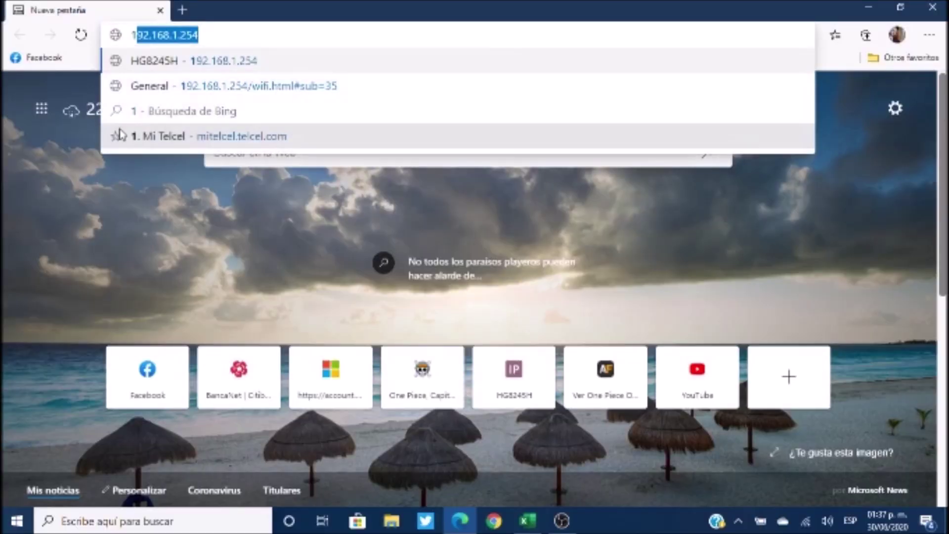
key(Right)
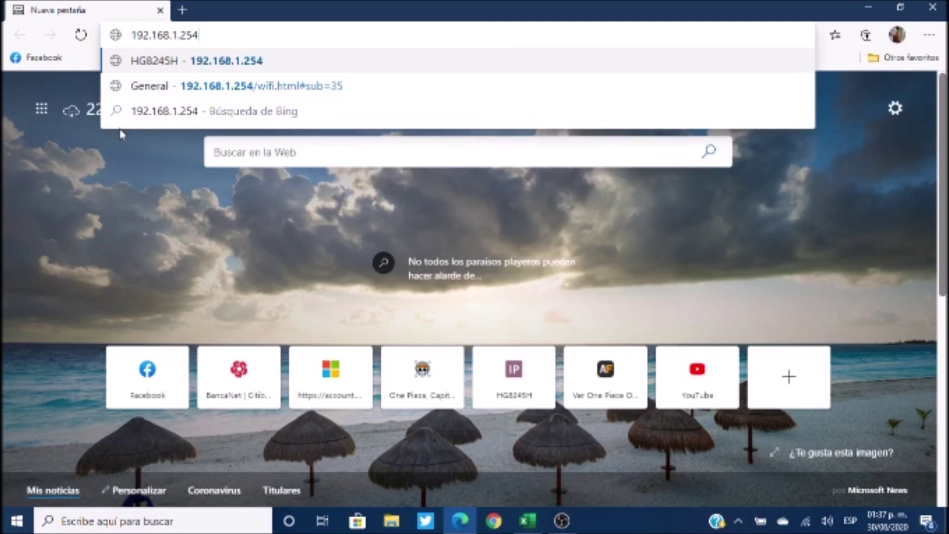
key(Return)
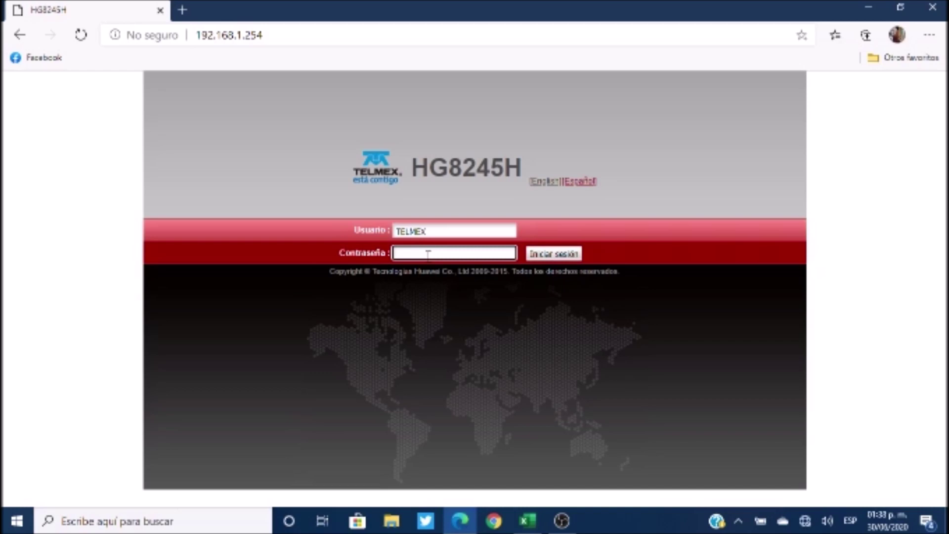
Enter the router account's password for the prefilled TELMEX user and log in.
text(****)
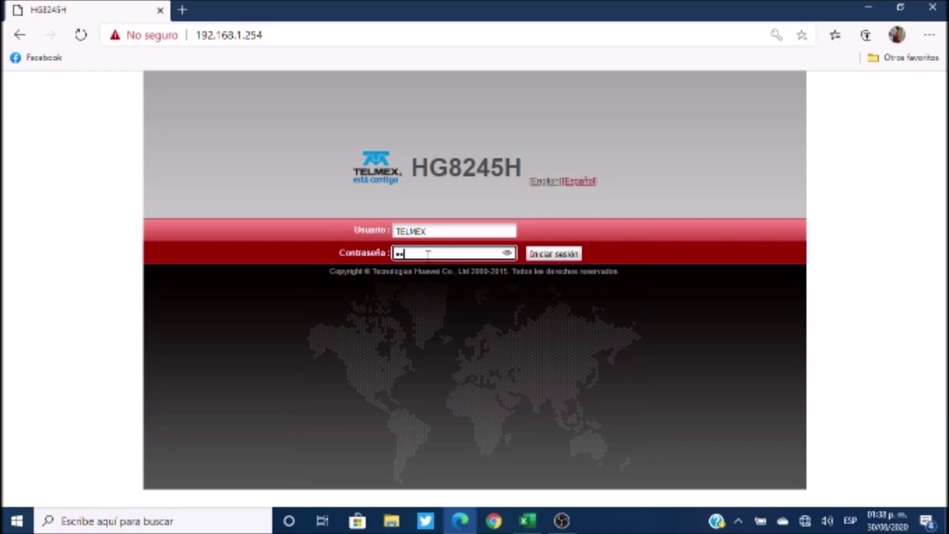
text(*****)
key(Return)
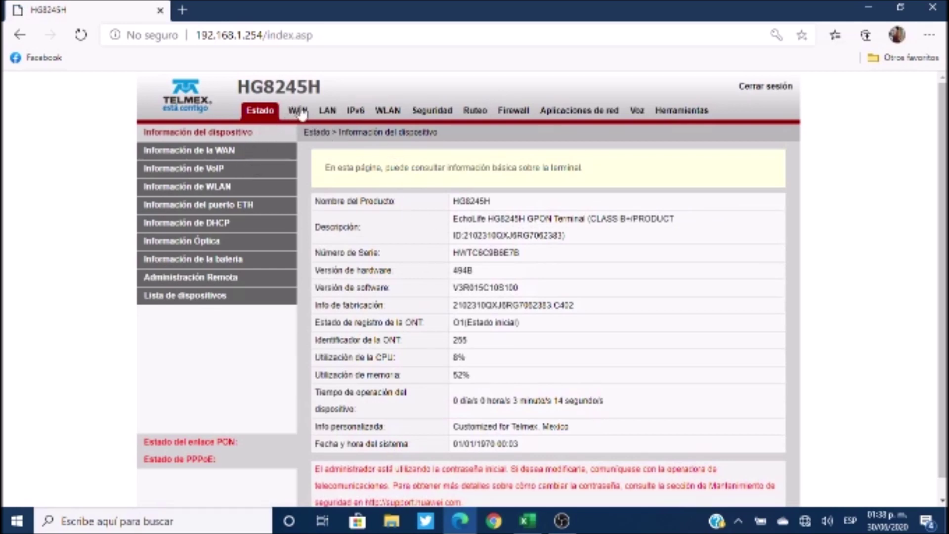
Disable the primary DHCP server and DHCP relay in the router's LAN DHCP server configuration and apply the changes.
click(328, 111)
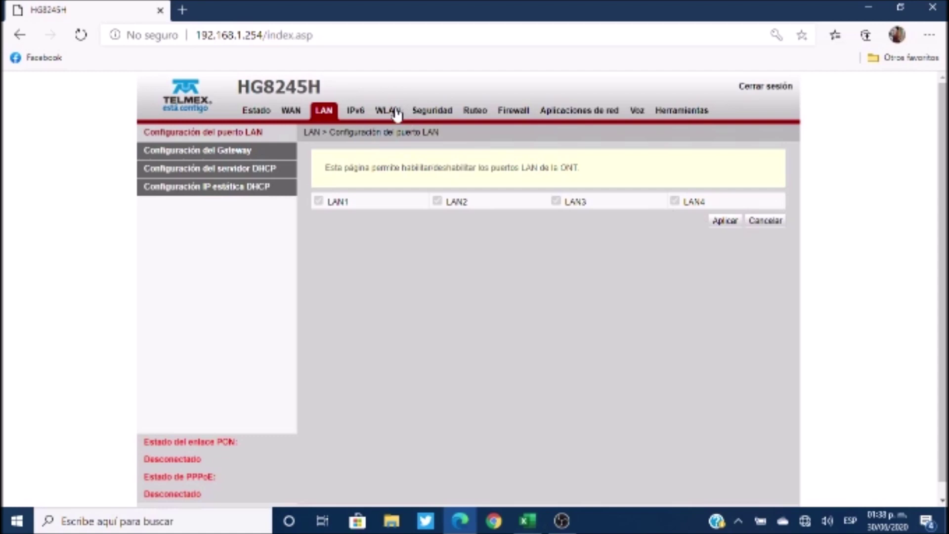
click(242, 173)
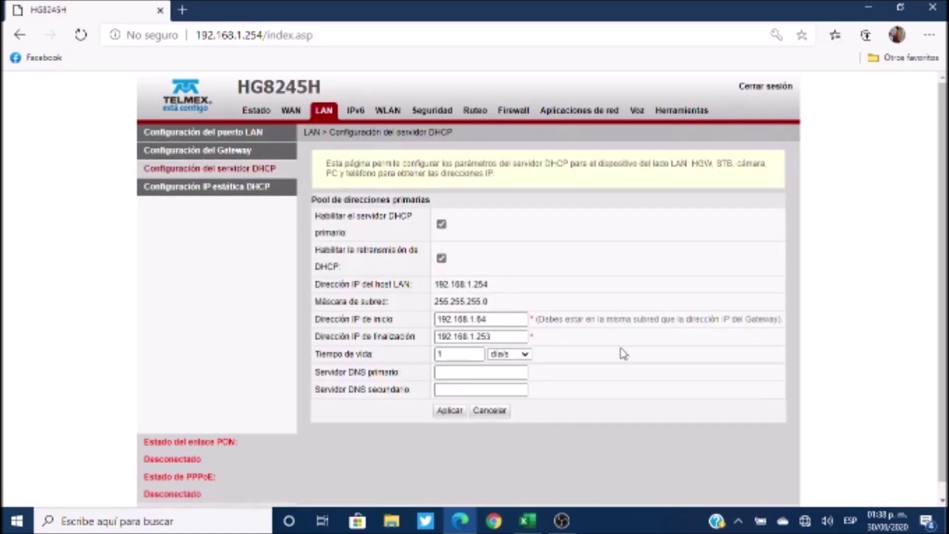
click(442, 225)
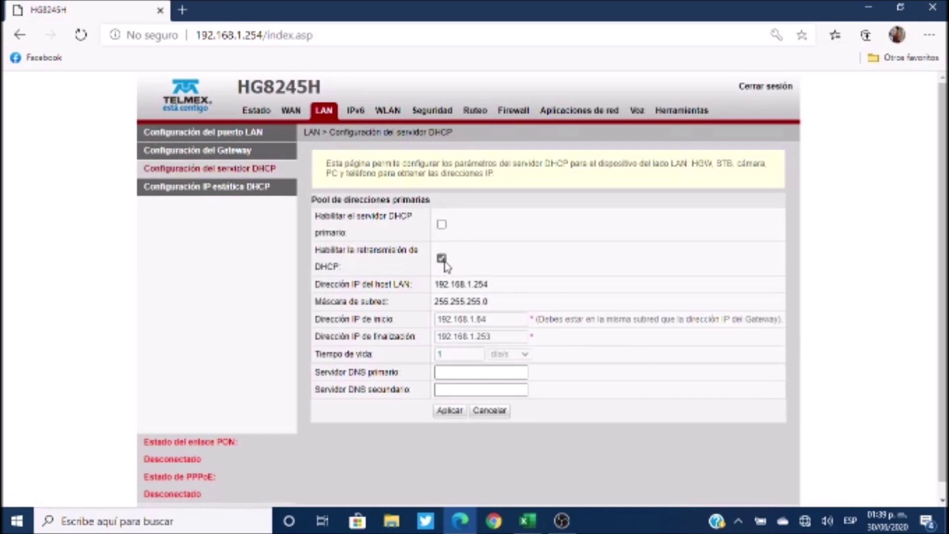
click(442, 258)
click(450, 411)
Change the SSID name to ARMENTA_2 in the basic WLAN configuration.
click(389, 118)
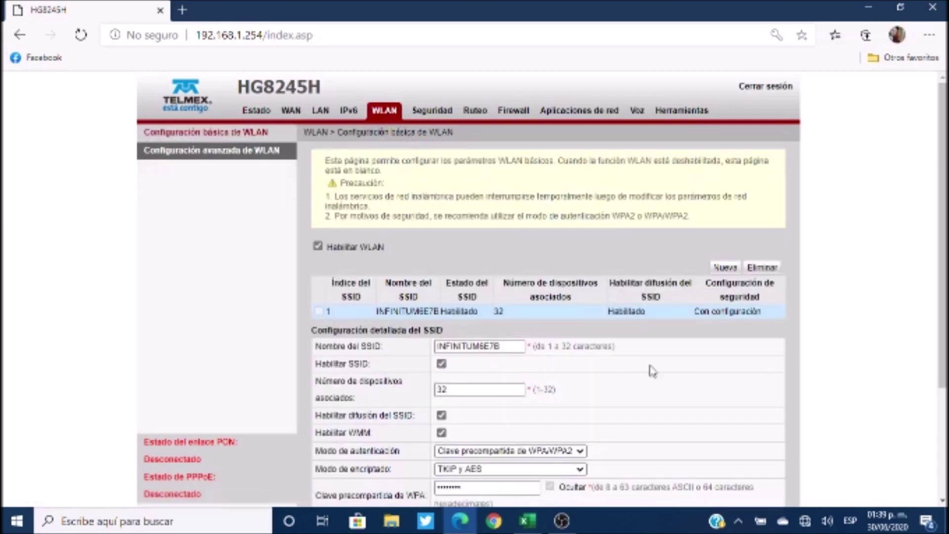
scroll(668, 356, down, 2)
drag(515, 259, 431, 258)
key(BackSpace)
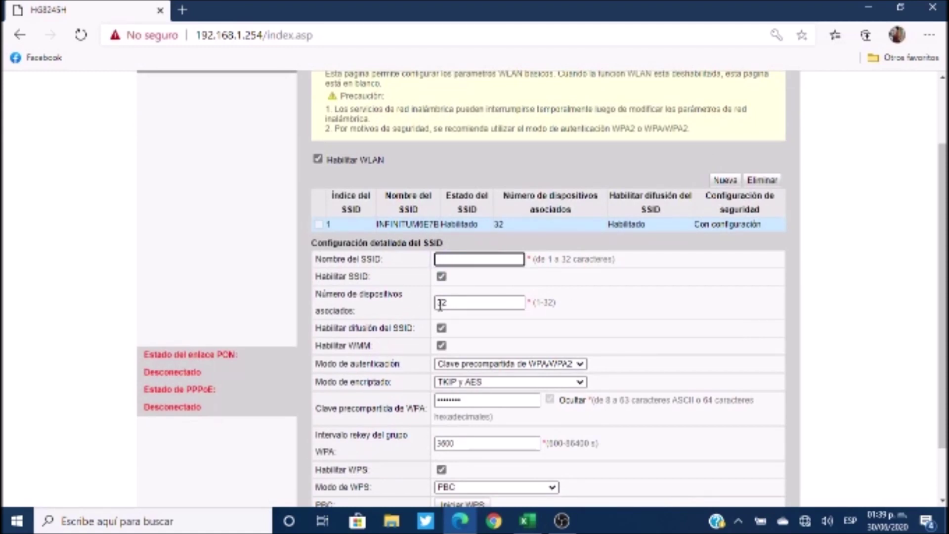
text(ARMENTA_2)
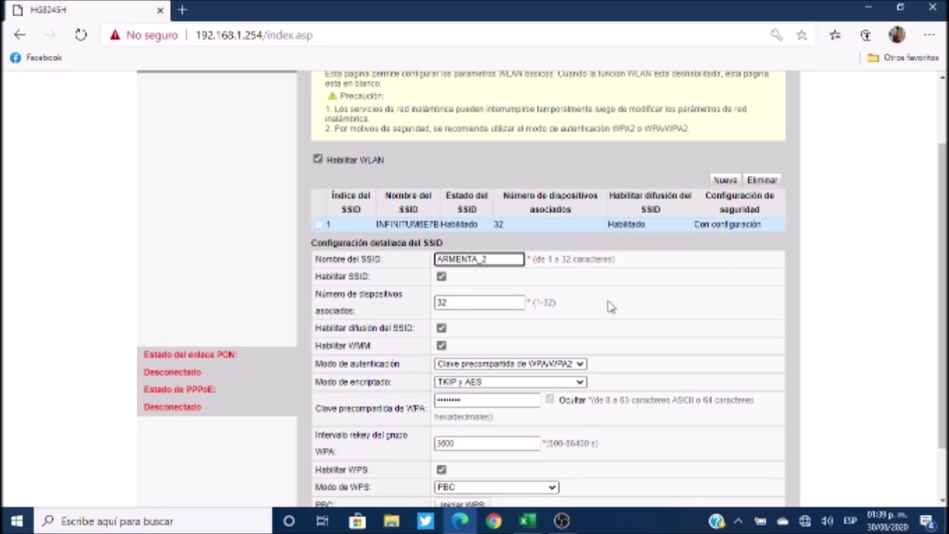
Replace the WPA pre-shared key with the new Wi-Fi password and apply the WLAN settings.
scroll(636, 331, down, 2)
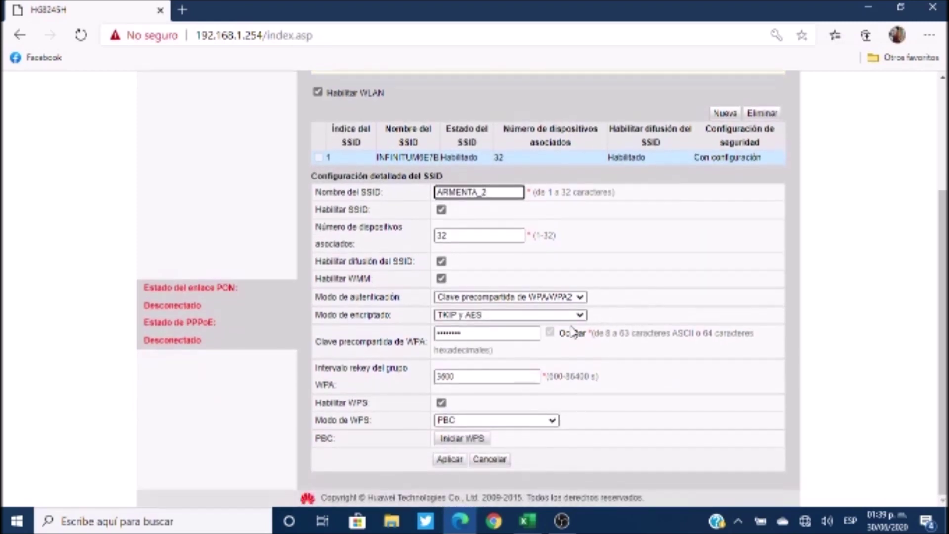
mouse_move(517, 338)
click(523, 338)
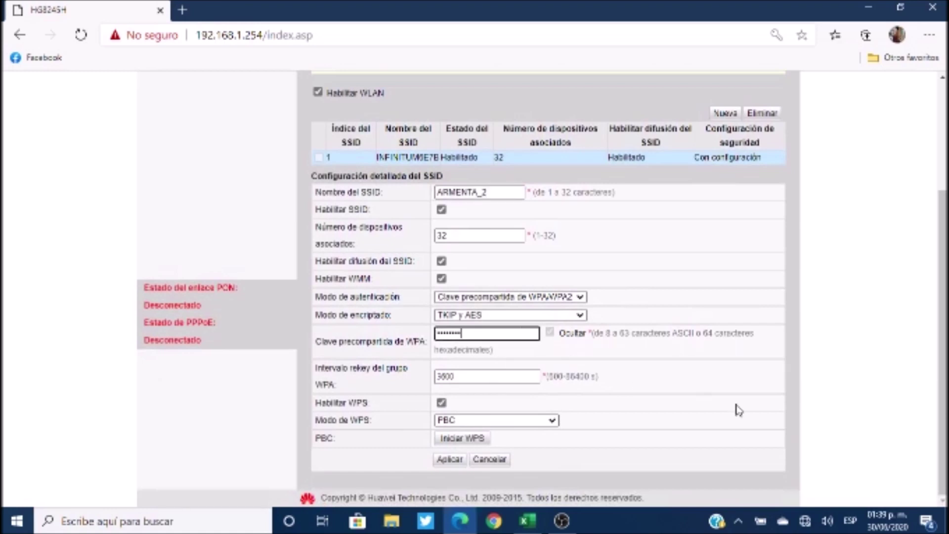
key(BackSpace)
key(BackSpace)
key(BackSpace)
key(BackSpace)
key(BackSpace)
key(BackSpace)
key(BackSpace)
text(•••••••••••)
click(457, 461)
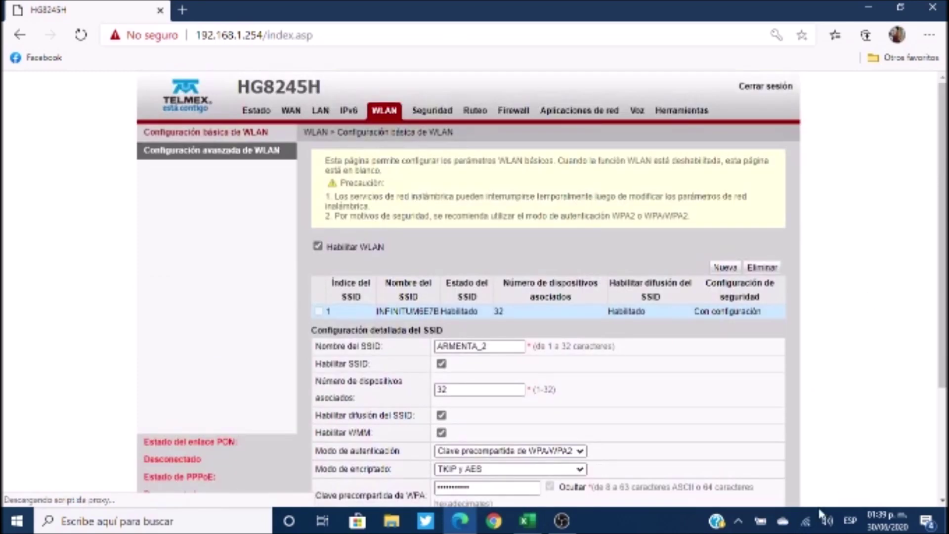
Open YouTube in a new browser tab to test the internet connection.
mouse_move(813, 529)
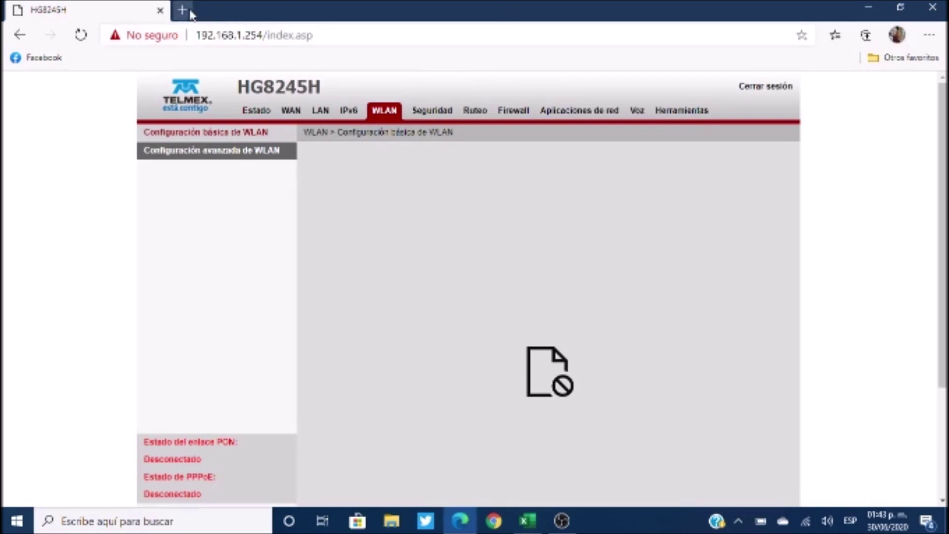
click(182, 10)
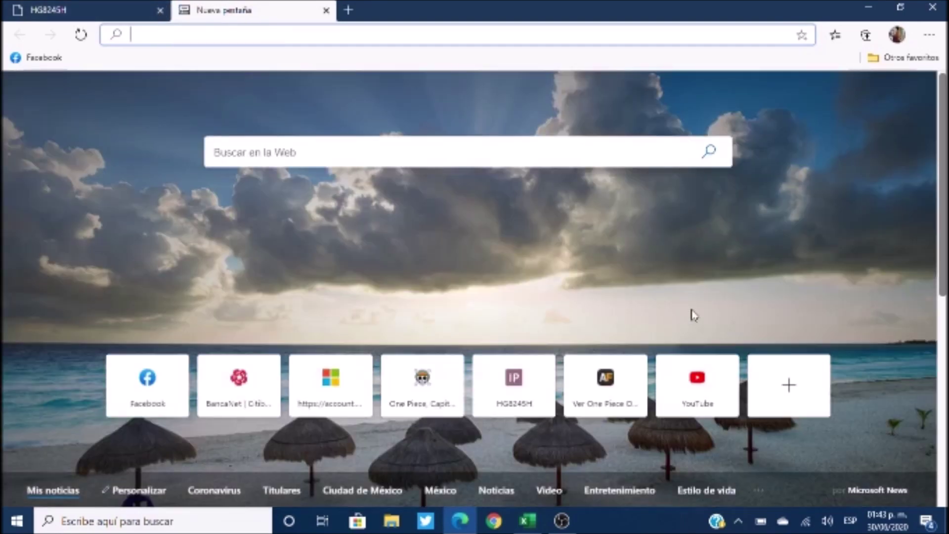
click(706, 395)
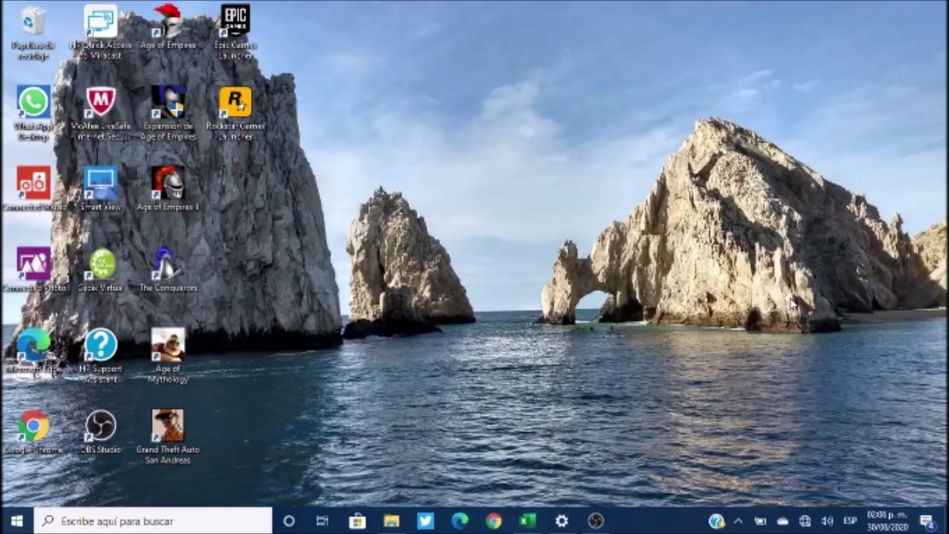
Connect the computer to the ARMENTA_2 Wi-Fi network by entering its network security key.
click(805, 521)
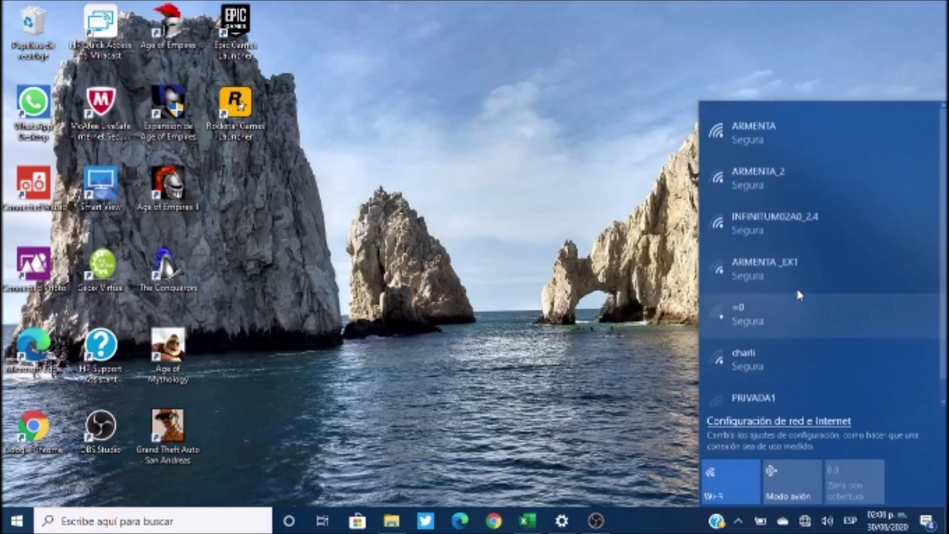
click(791, 177)
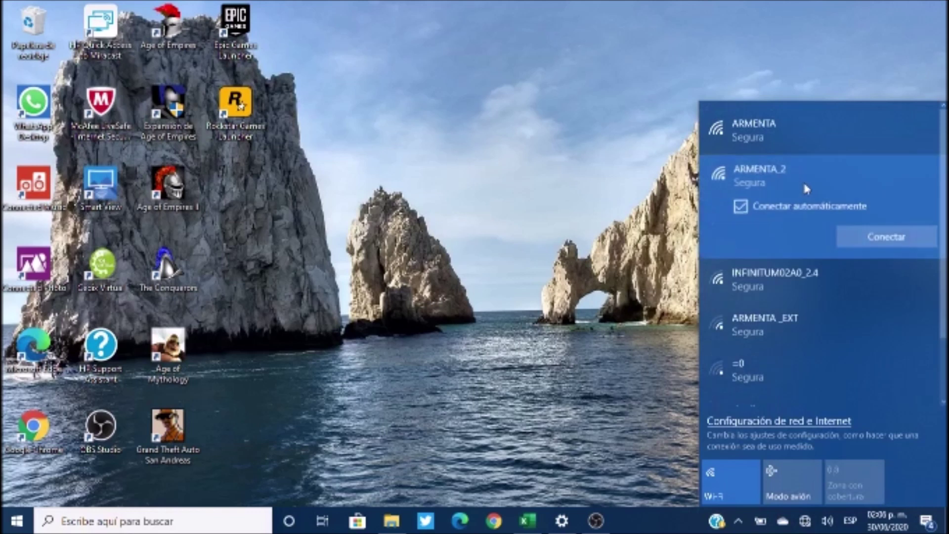
click(740, 206)
click(877, 240)
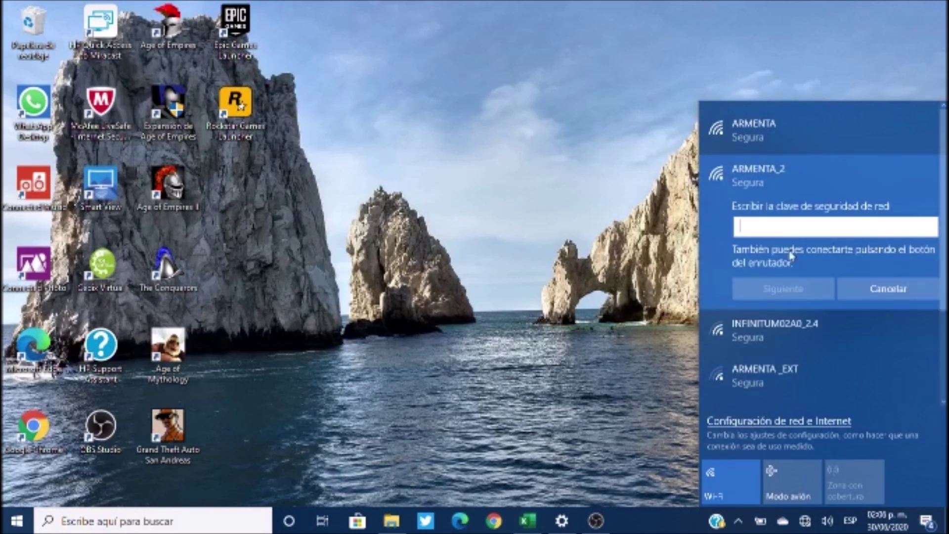
text(••••••••••••)
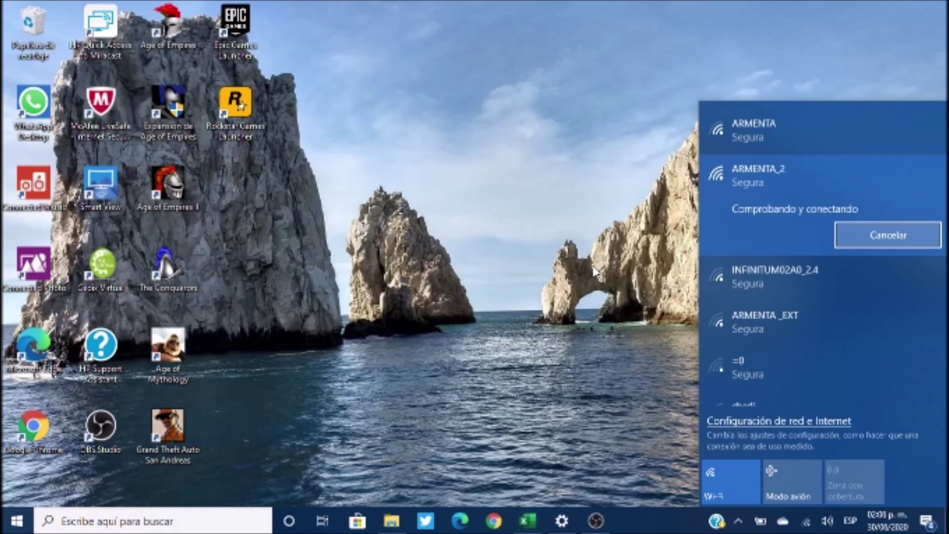
click(634, 227)
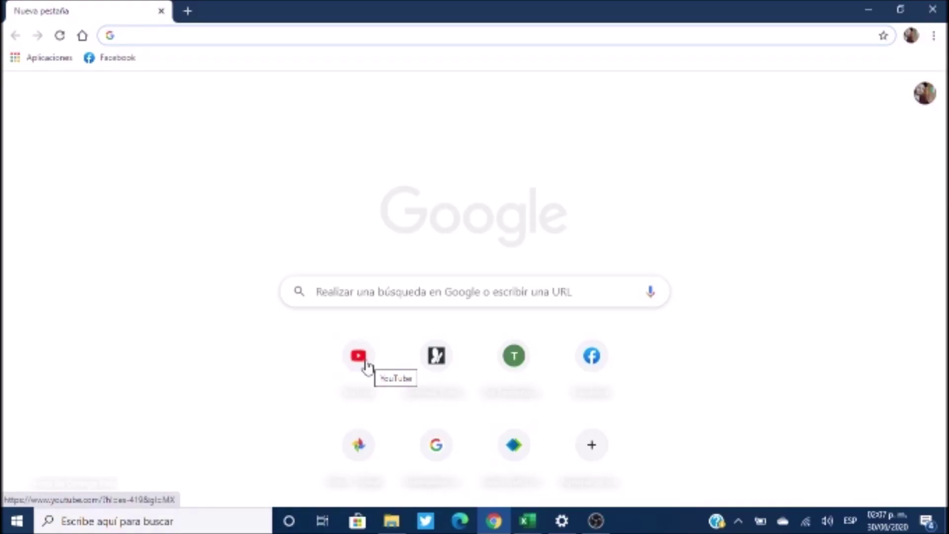
Open YouTube in Google Chrome and go to the signed-in account's own channel page.
click(367, 366)
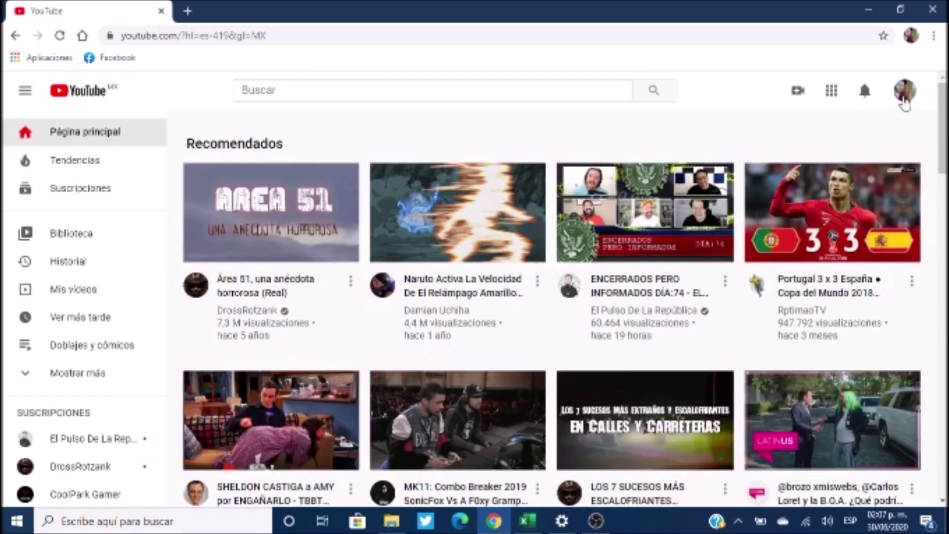
click(904, 99)
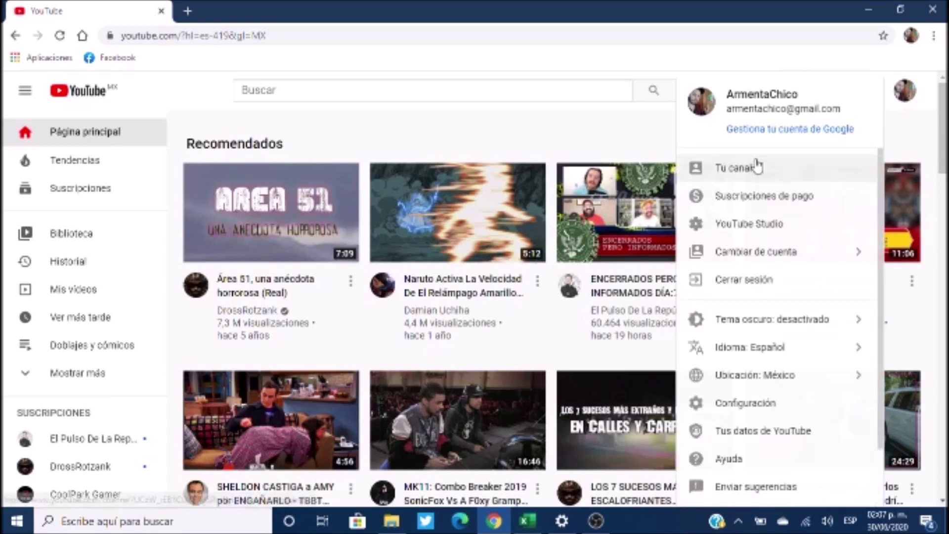
click(698, 166)
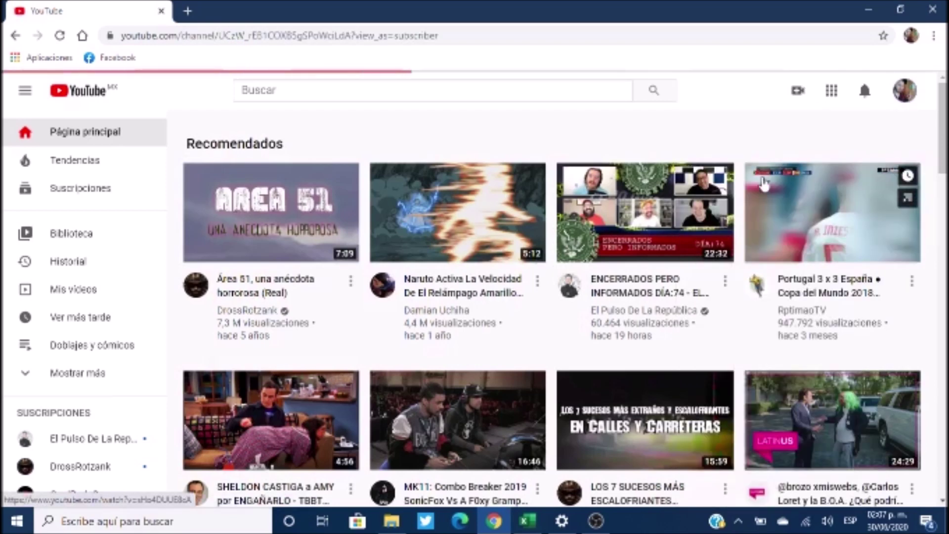